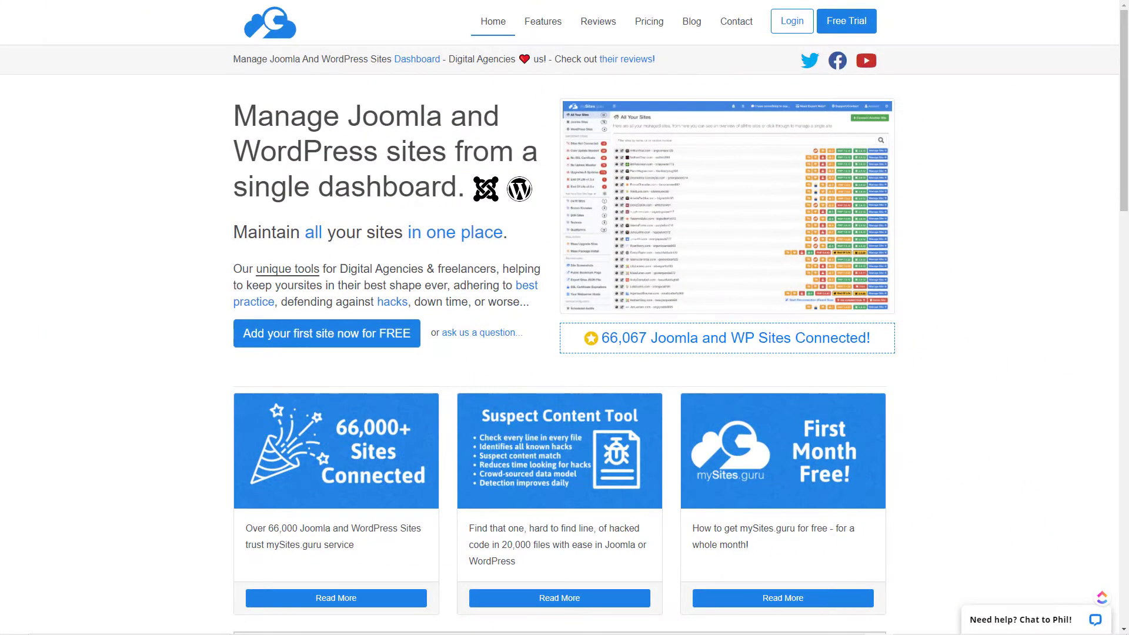
- Log into mySites.guru and view the Basic Joomla site's audit and backup pages
{"action": "left_click", "coordinate": [793, 24]}
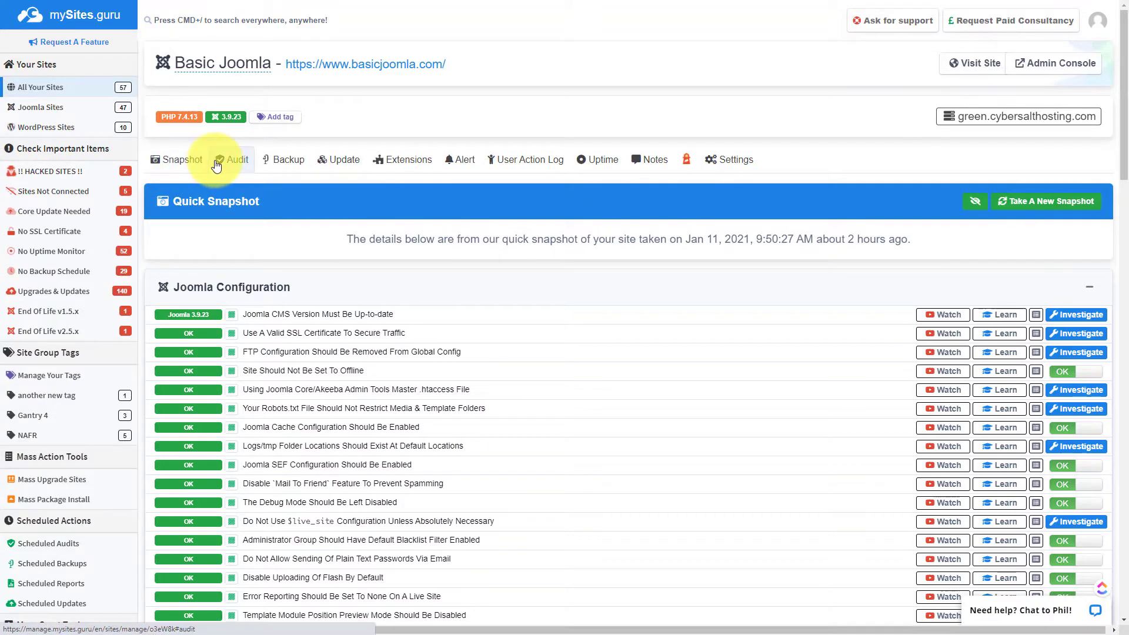
{"action": "left_click", "coordinate": [216, 167]}
{"action": "left_click", "coordinate": [277, 163]}
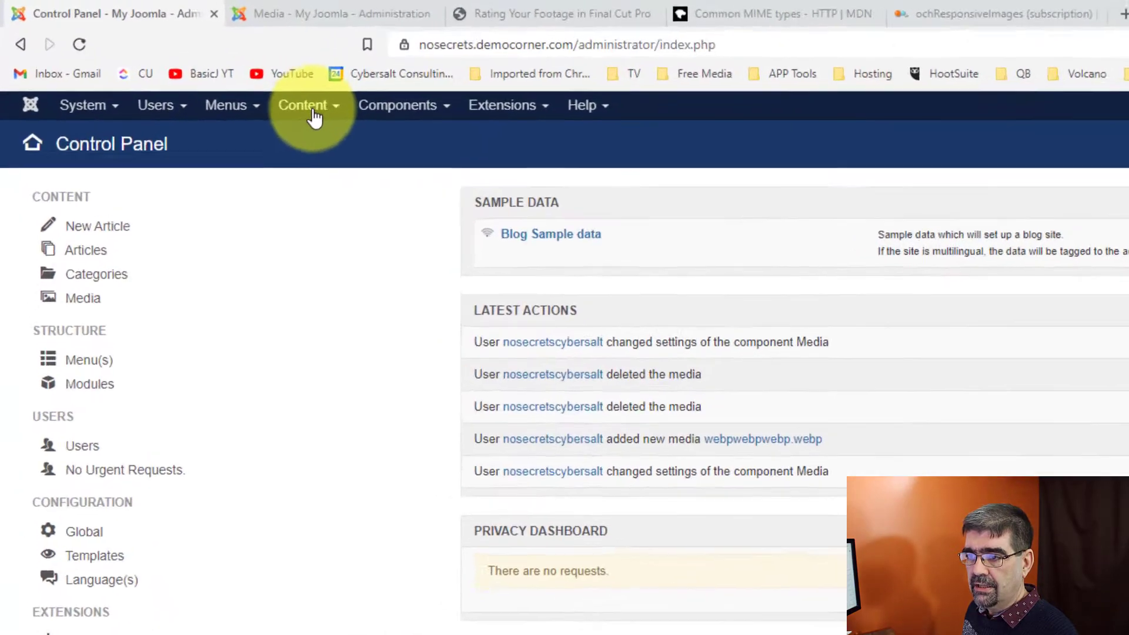
- Open Content > Media and switch to the Media page showing the 'File type not supported' error
{"action": "left_click", "coordinate": [203, 68]}
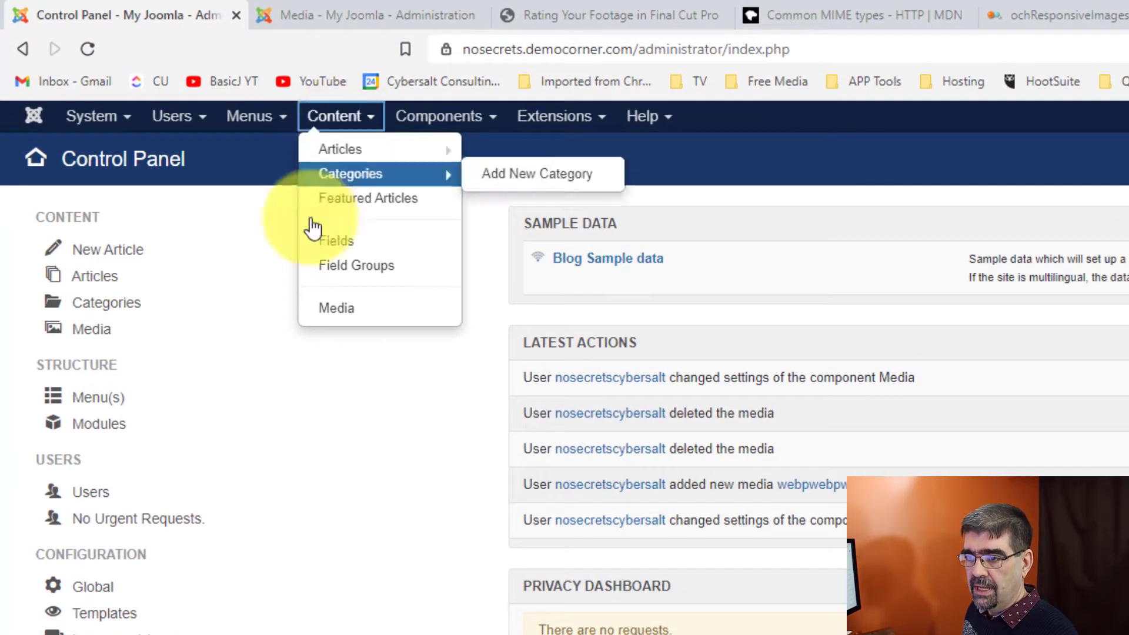
{"action": "left_click", "coordinate": [330, 312]}
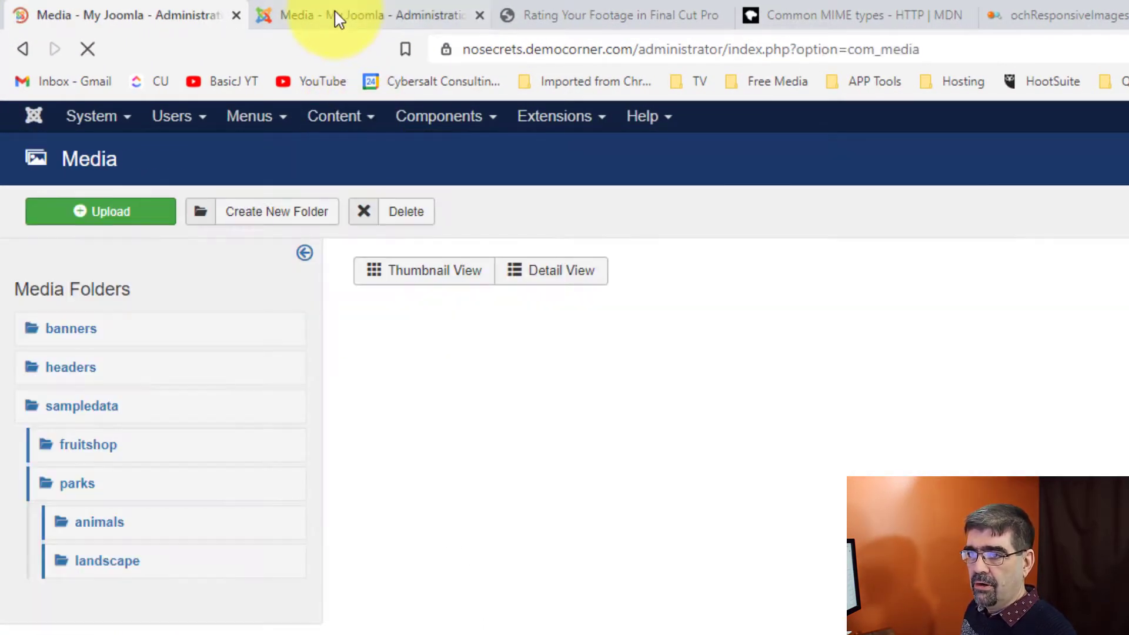
{"action": "left_click", "coordinate": [327, 12]}
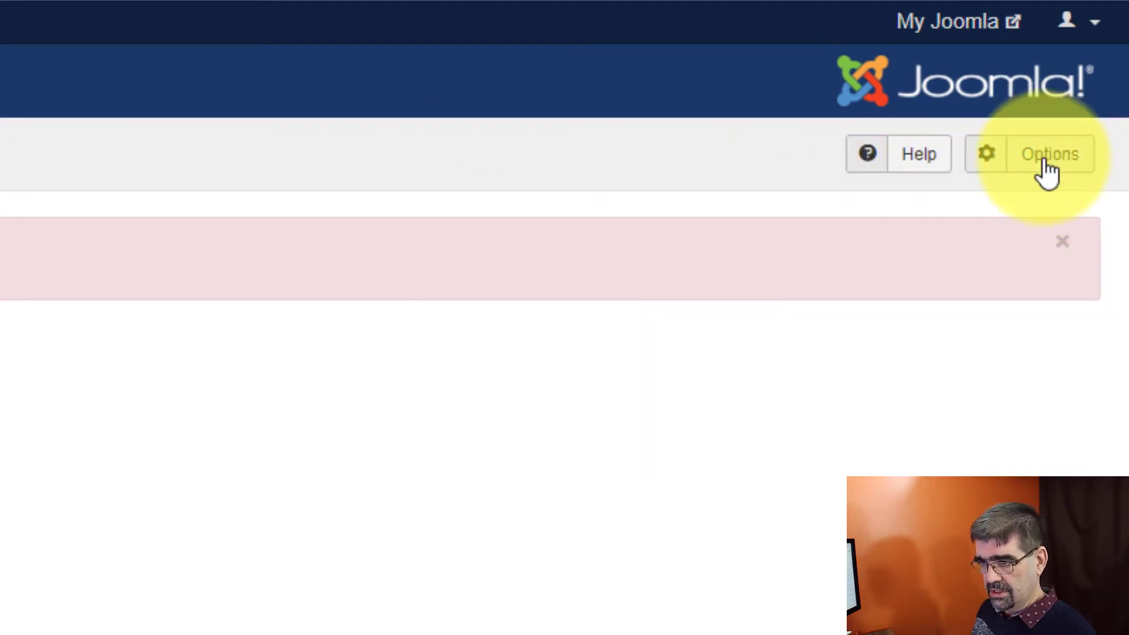
- Append ',webp,WEBP' to the Legal Extensions list in the Media options
{"action": "left_click", "coordinate": [1044, 162]}
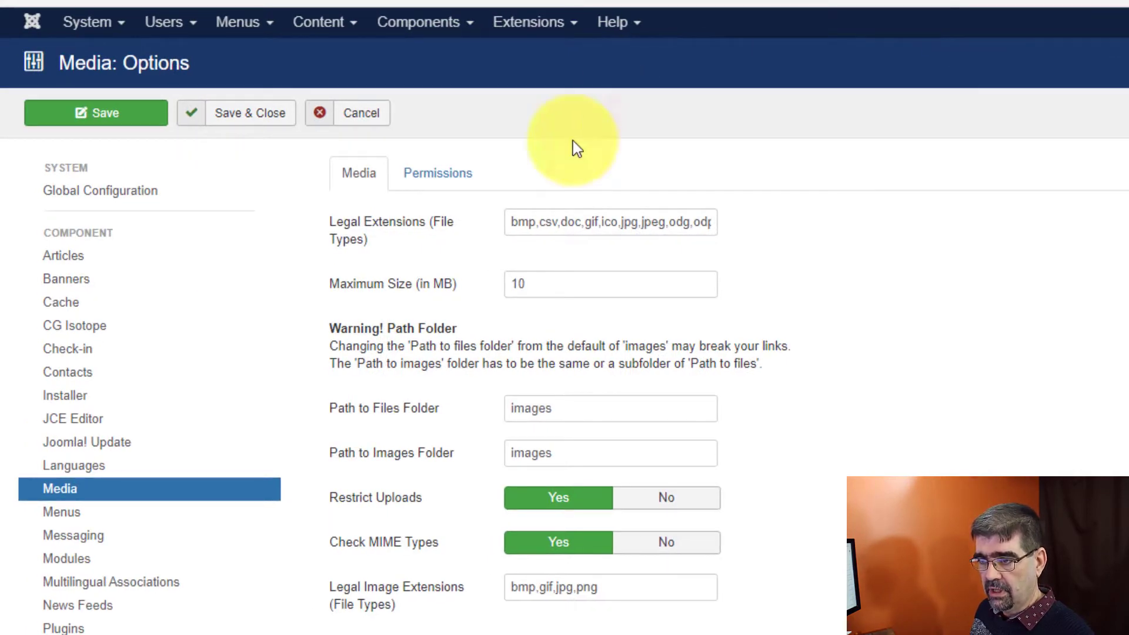
{"action": "mouse_move", "coordinate": [351, 235]}
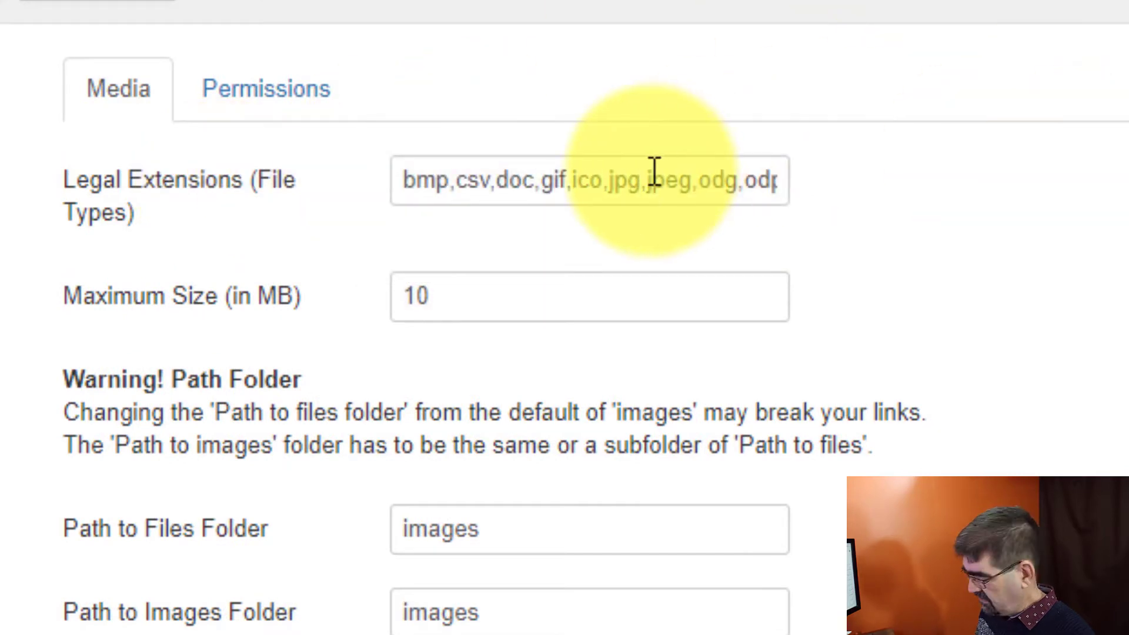
{"action": "left_click", "coordinate": [655, 172]}
{"action": "key", "text": "End"}
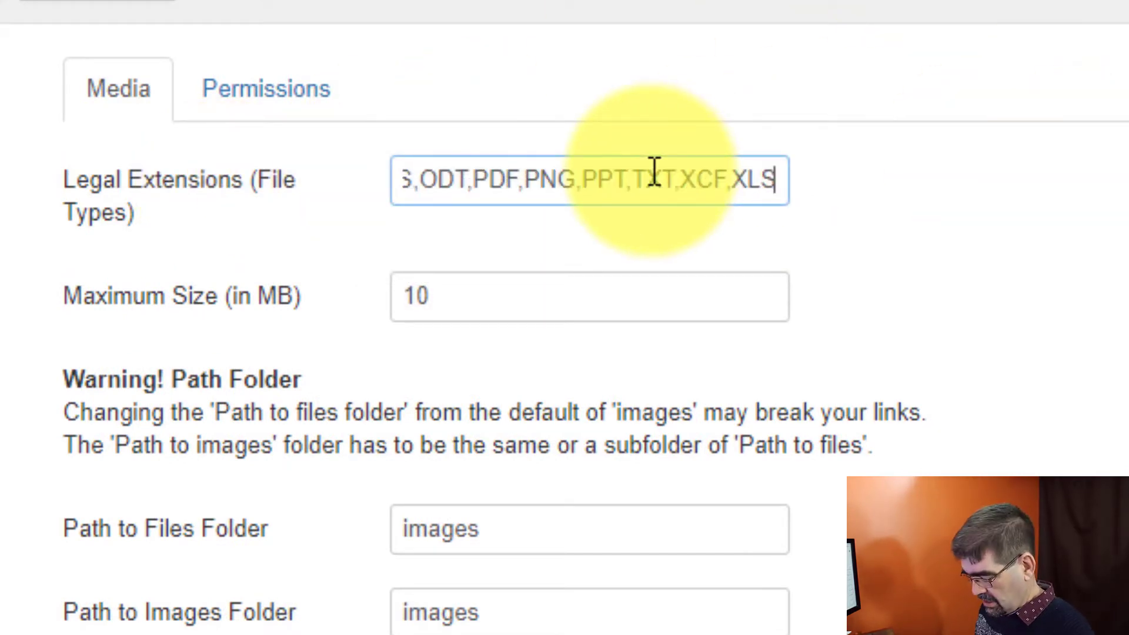
{"action": "type", "text": ","}
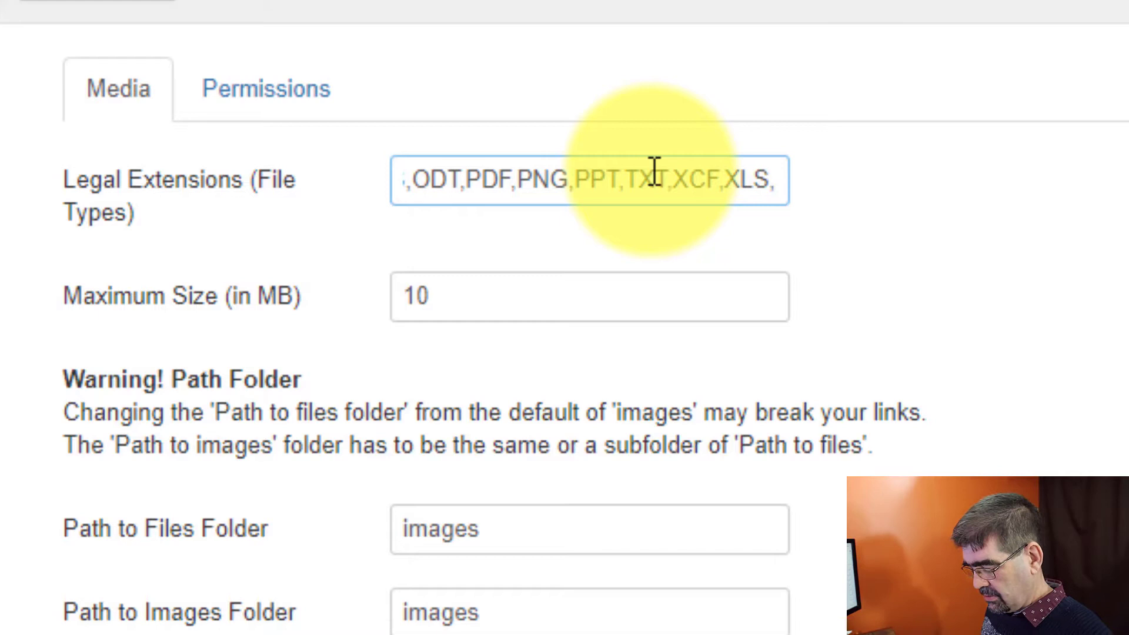
{"action": "type", "text": "webp"}
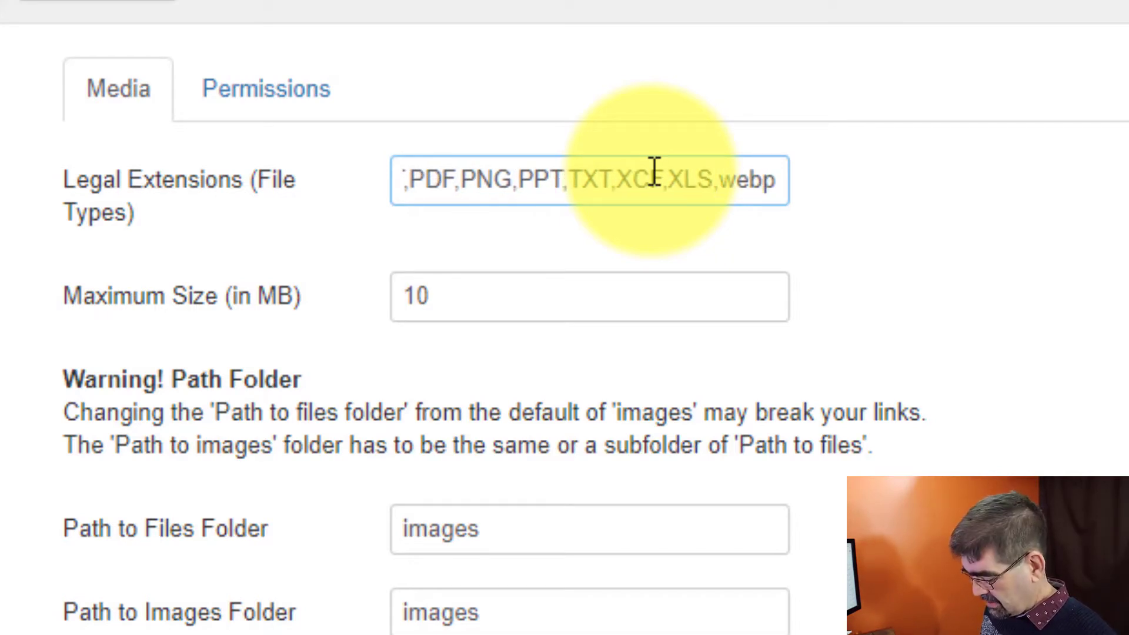
{"action": "type", "text": ","}
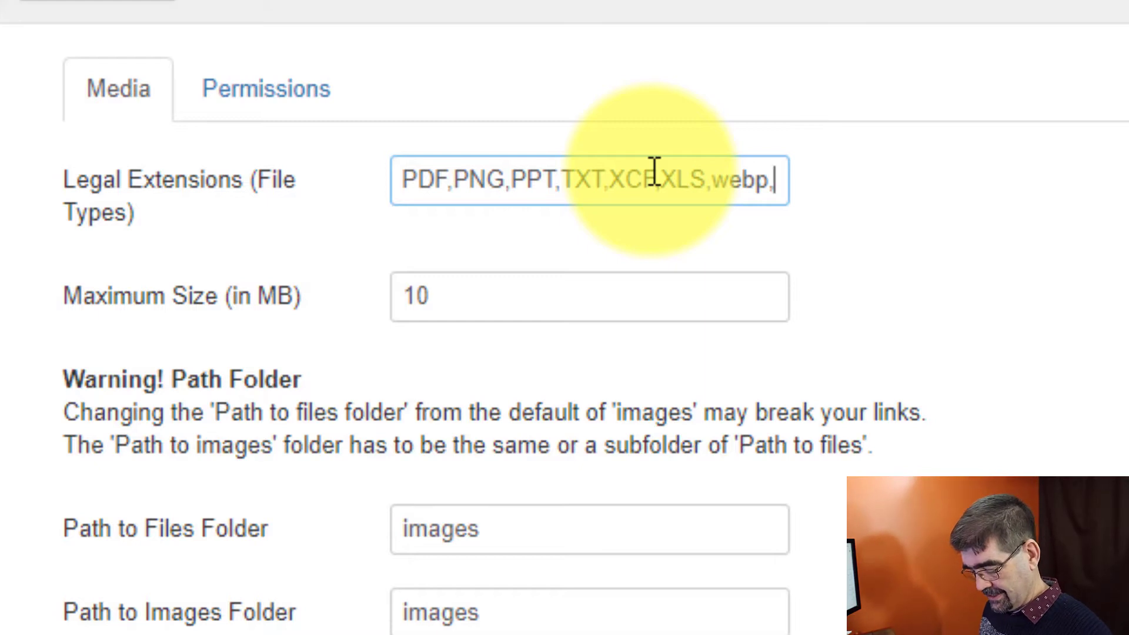
{"action": "type", "text": "WEBP"}
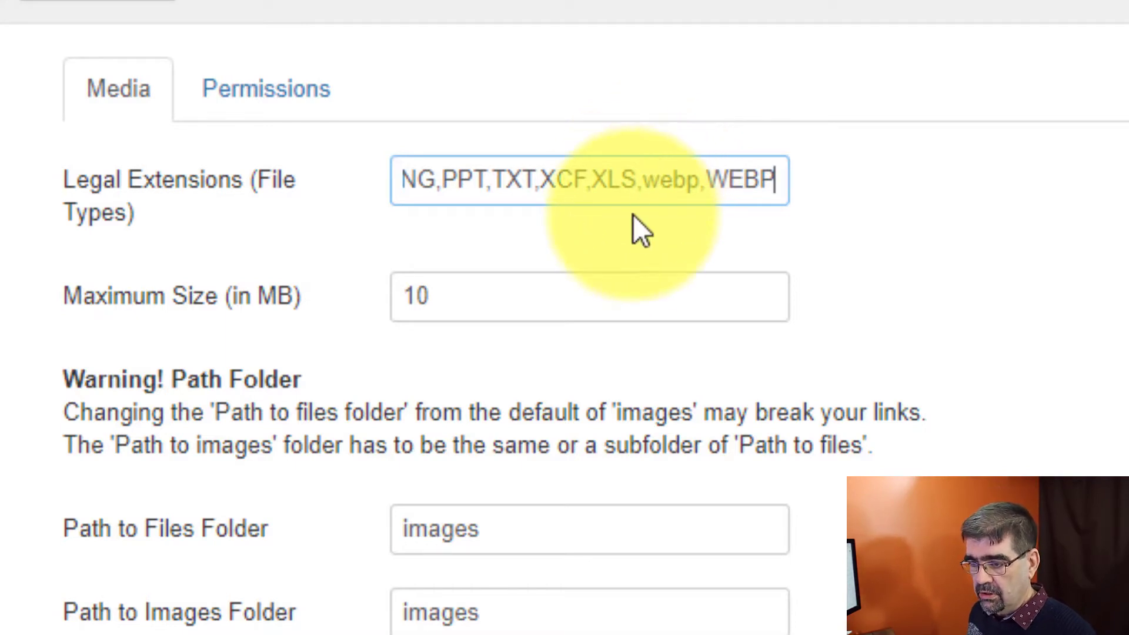
- Add webp after png in Legal Image Extensions, making it bmp,gif,jpg,png,webp
{"action": "mouse_move", "coordinate": [141, 339]}
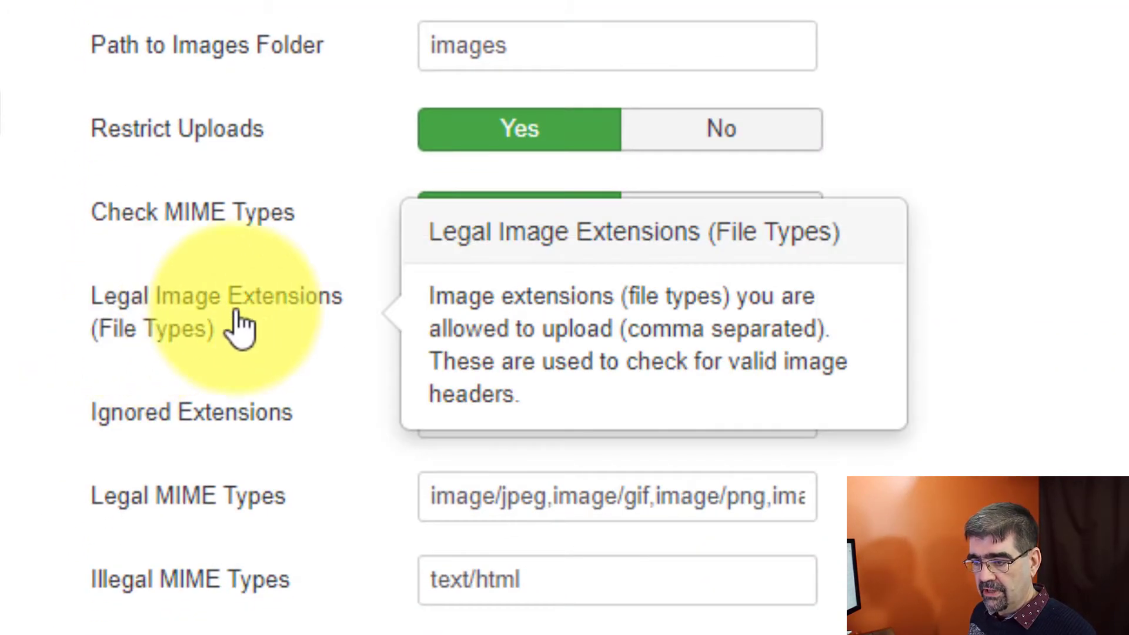
{"action": "left_click", "coordinate": [685, 294]}
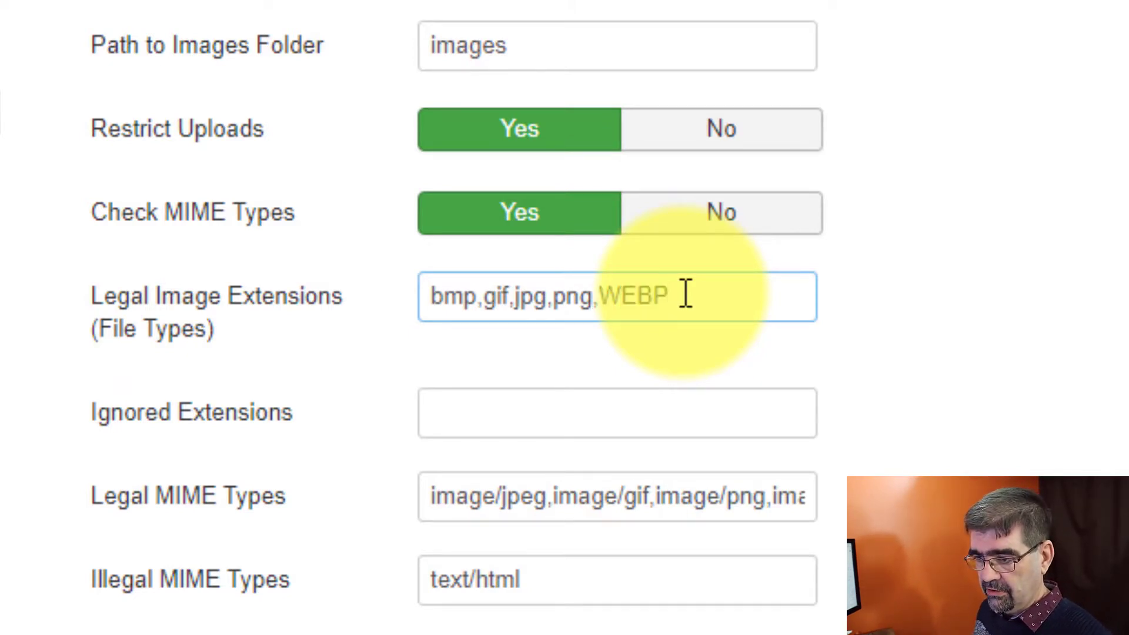
{"action": "mouse_move", "coordinate": [252, 310]}
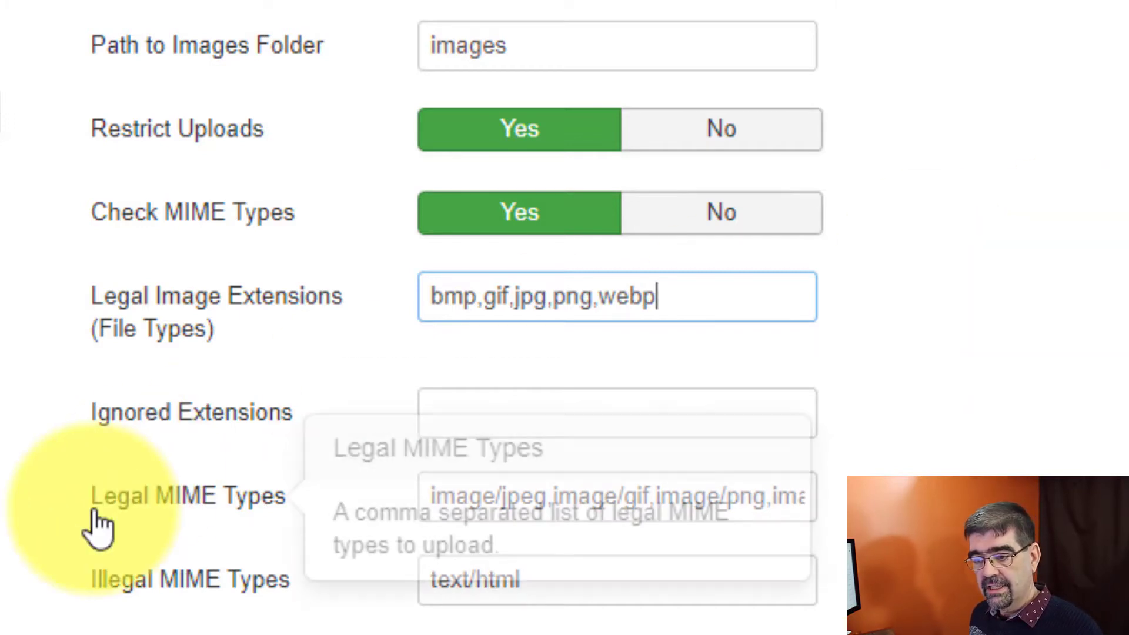
{"action": "scroll", "coordinate": [181, 335], "scroll_direction": "down", "scroll_amount": 3}
- Append ',image/webp' after application/x-zip in the Legal MIME Types field
{"action": "mouse_move", "coordinate": [191, 318]}
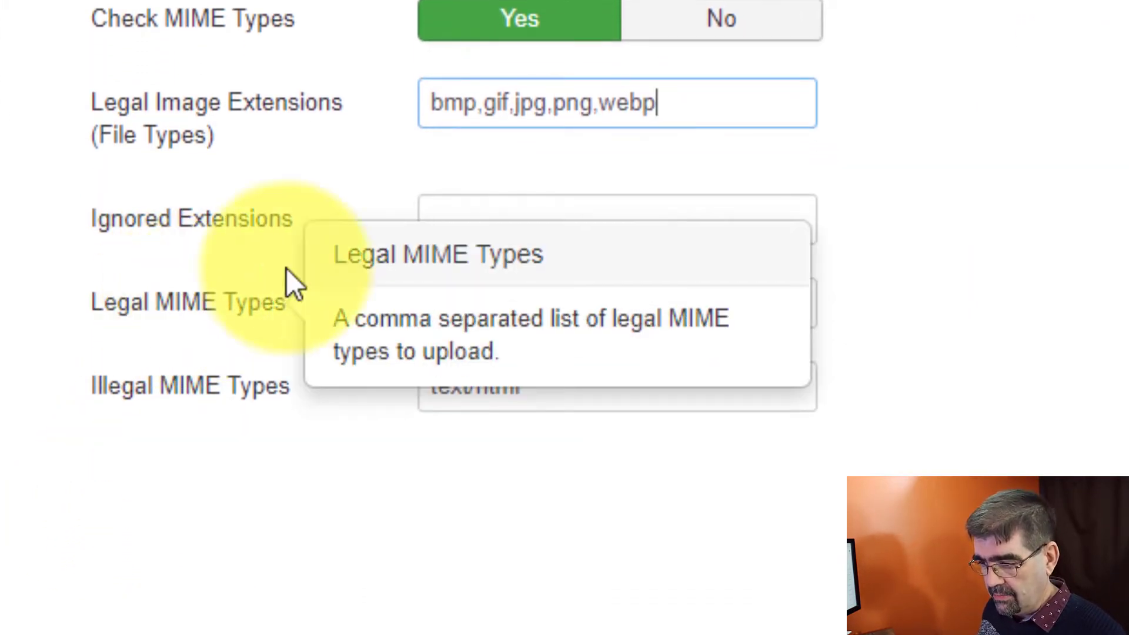
{"action": "left_click", "coordinate": [538, 304]}
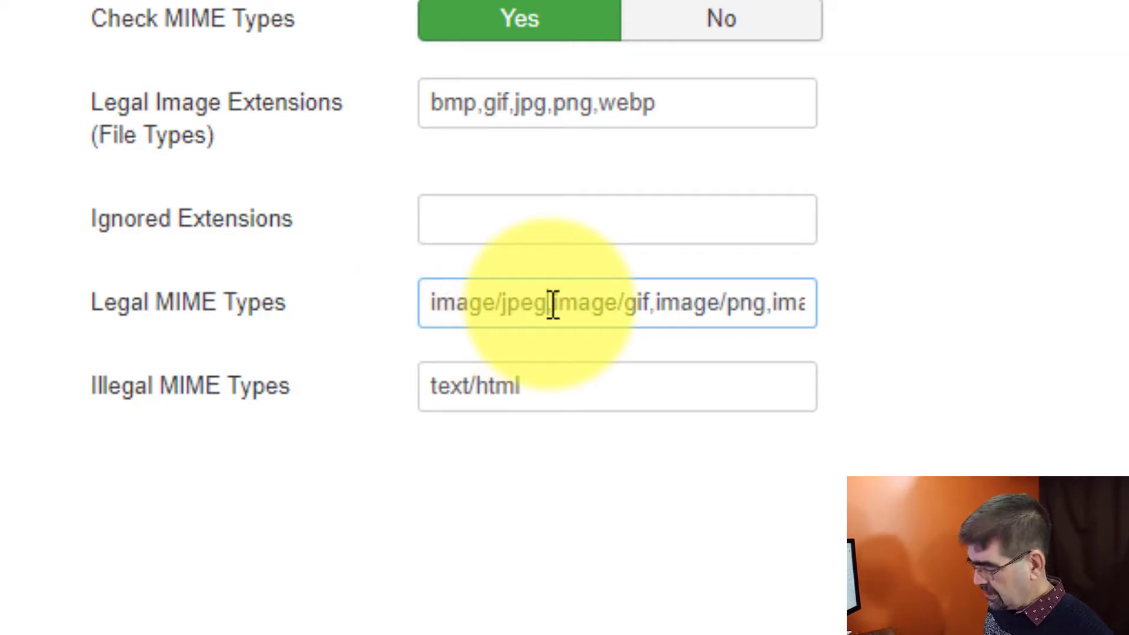
{"action": "key", "text": "End"}
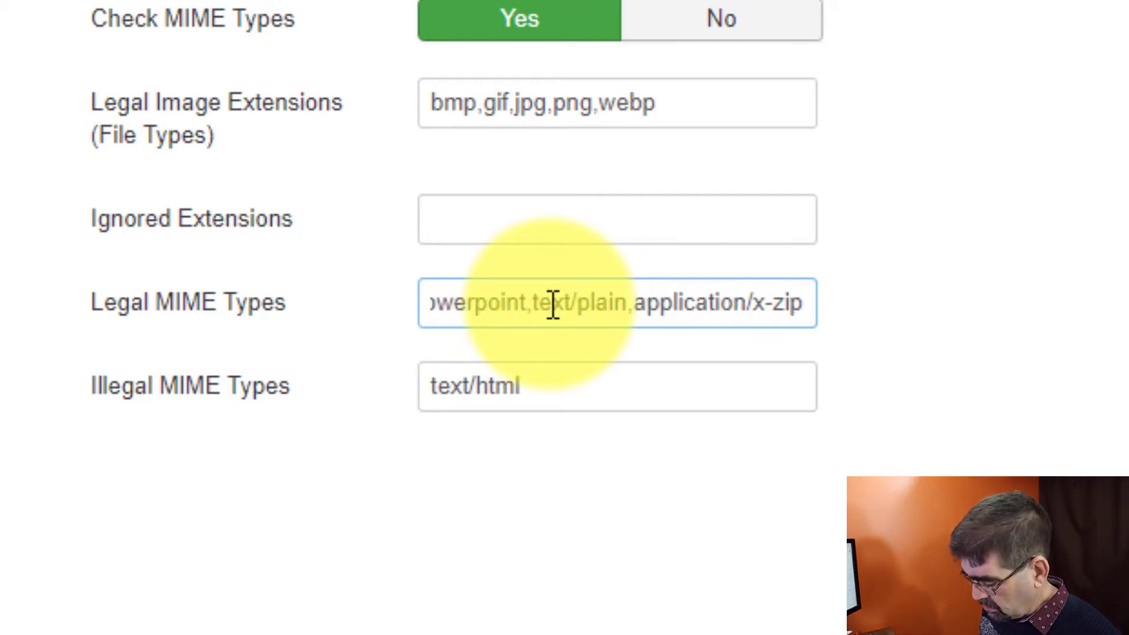
{"action": "type", "text": ","}
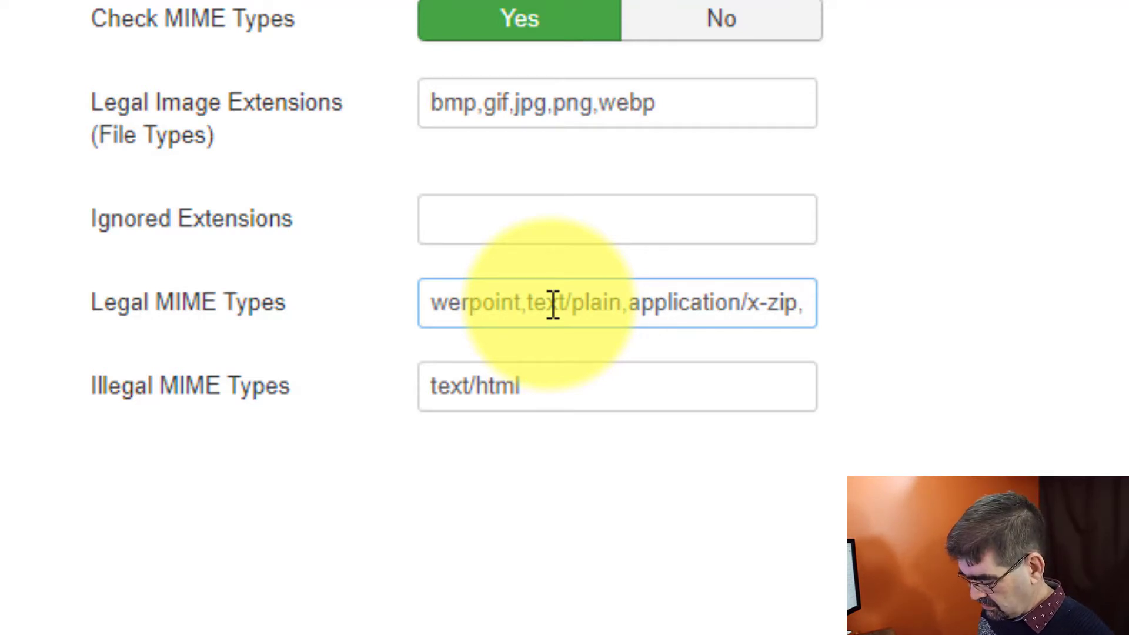
{"action": "type", "text": "image"}
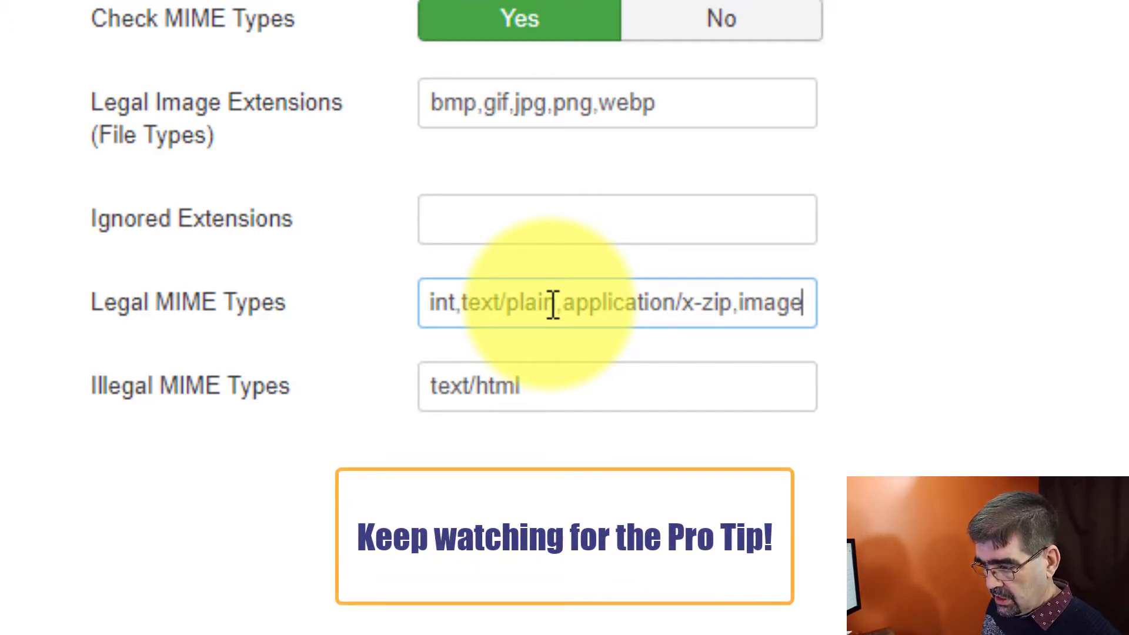
{"action": "type", "text": "/we"}
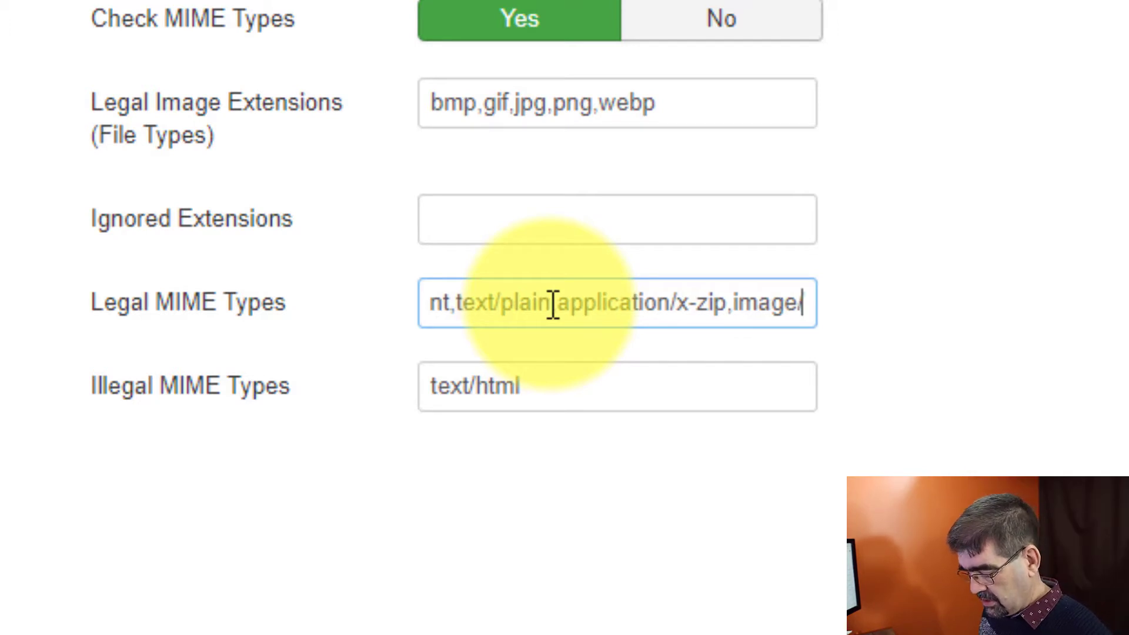
{"action": "type", "text": "bp"}
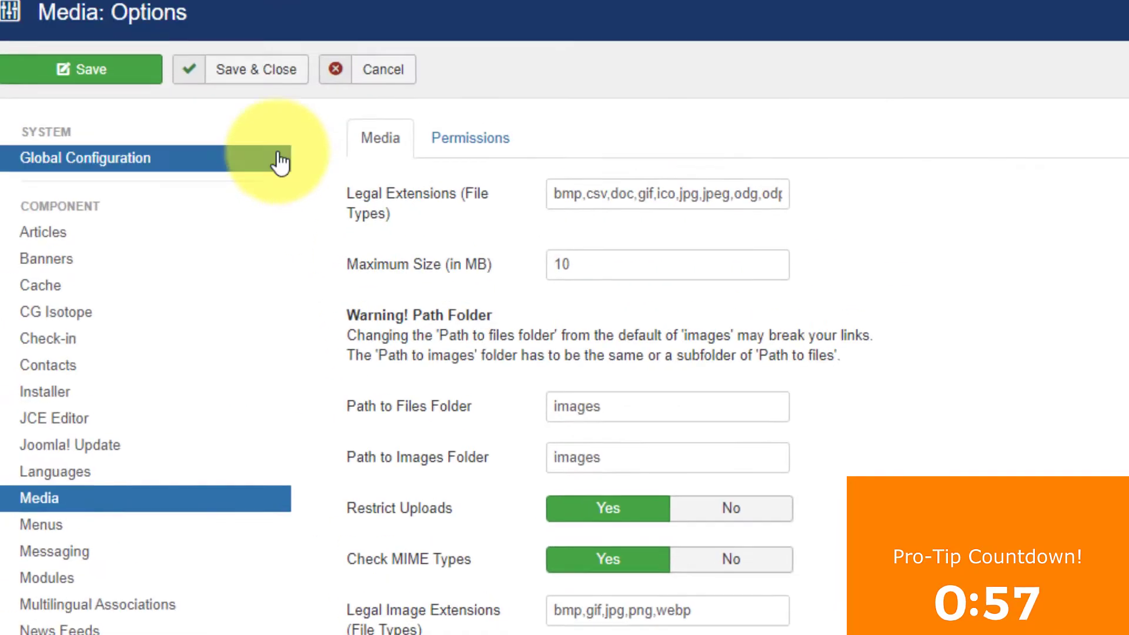
- Save the Media options and select webpwebpwebp.webp from the desktop webp folder for upload
{"action": "left_click", "coordinate": [290, 125]}
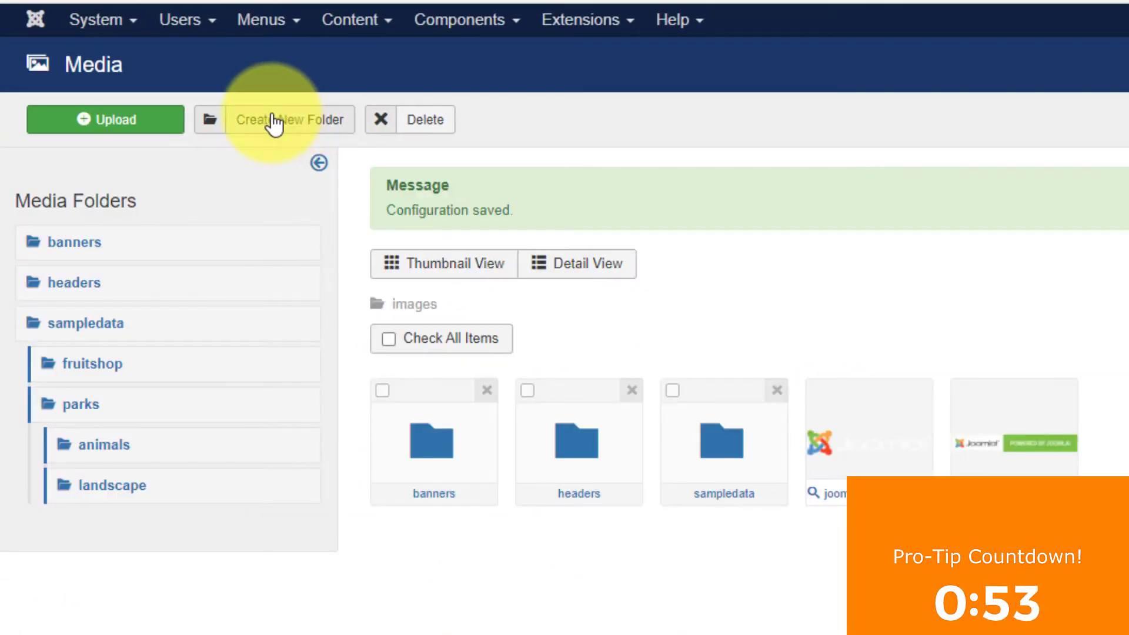
{"action": "left_click", "coordinate": [103, 120]}
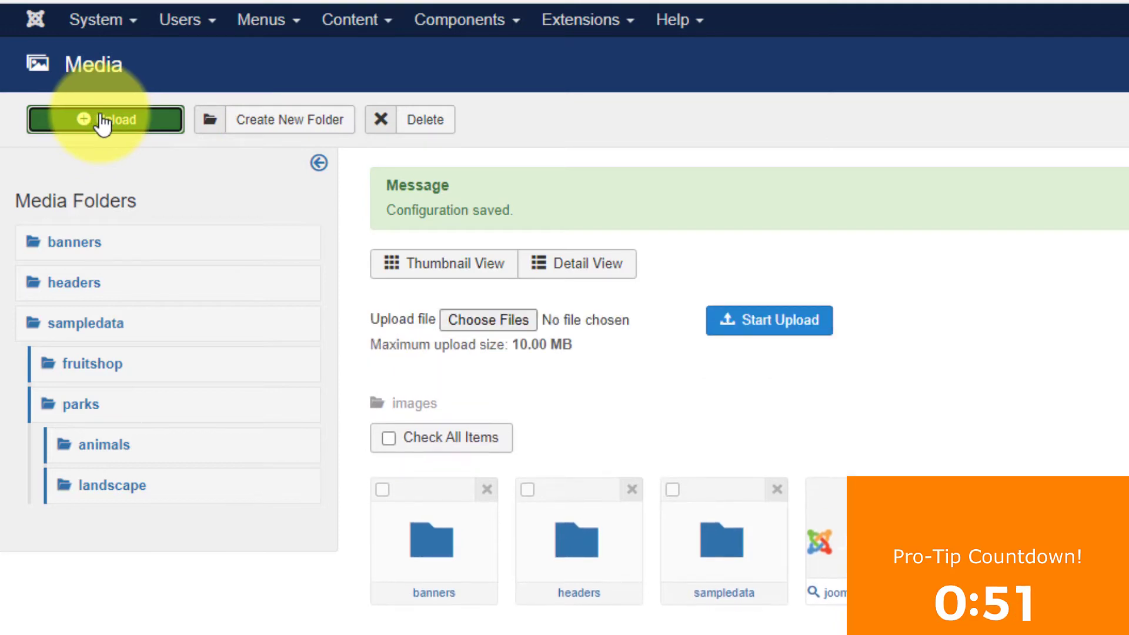
{"action": "left_click", "coordinate": [471, 320]}
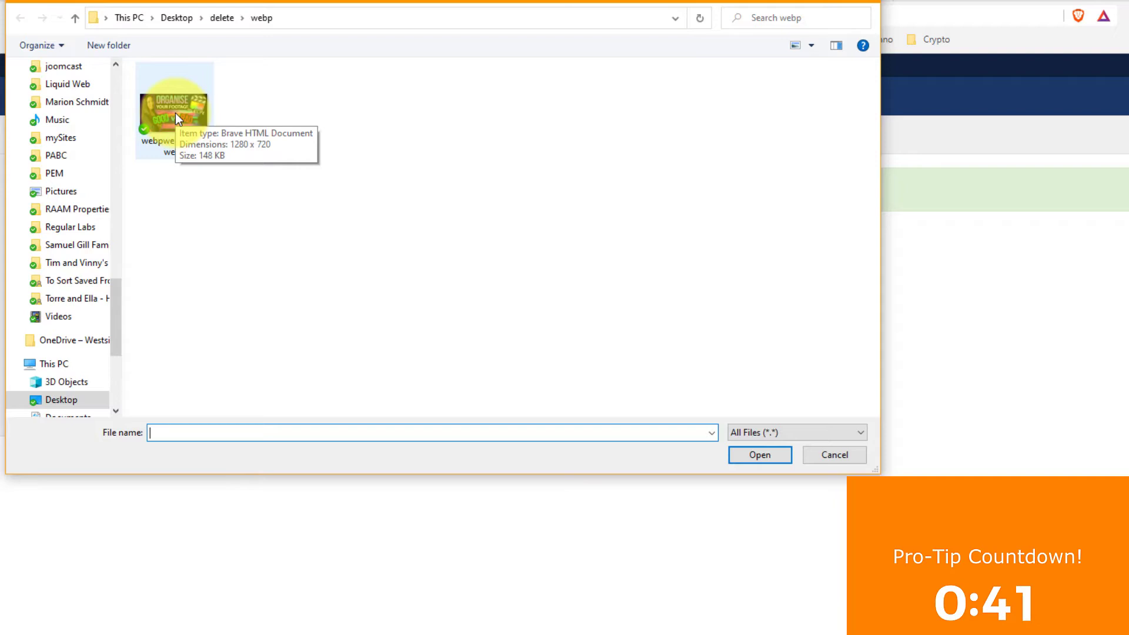
{"action": "left_click", "coordinate": [175, 113]}
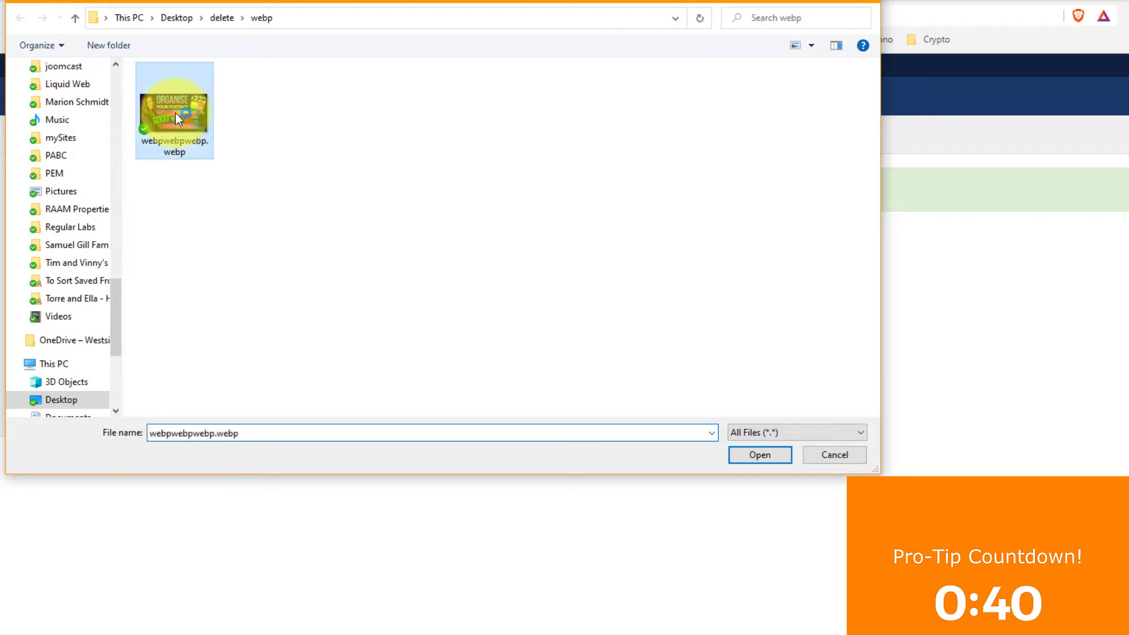
{"action": "left_click", "coordinate": [748, 456]}
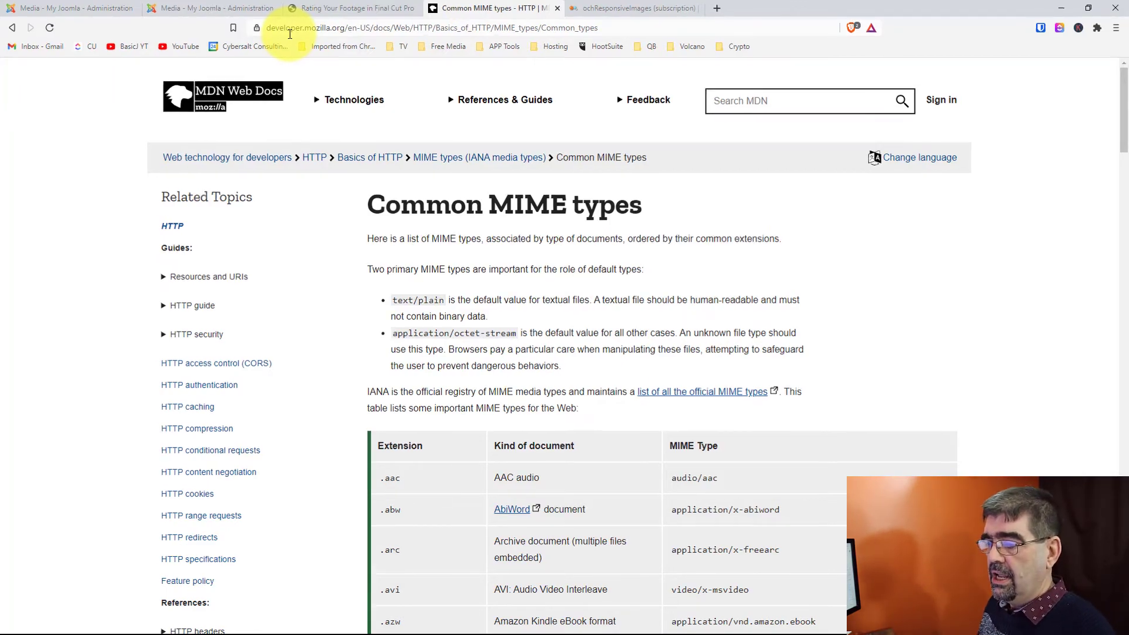
{"action": "scroll", "coordinate": [278, 25], "scroll_direction": "down", "scroll_amount": 5}
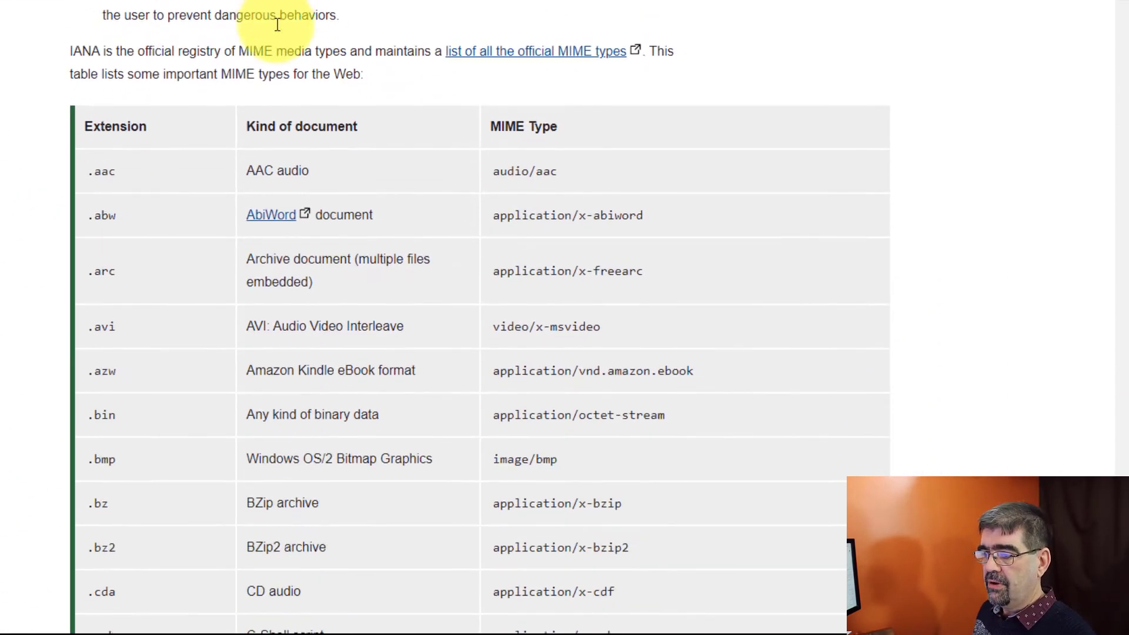
{"action": "scroll", "coordinate": [270, 16], "scroll_direction": "down", "scroll_amount": 5}
{"action": "scroll", "coordinate": [269, 17], "scroll_direction": "down", "scroll_amount": 10}
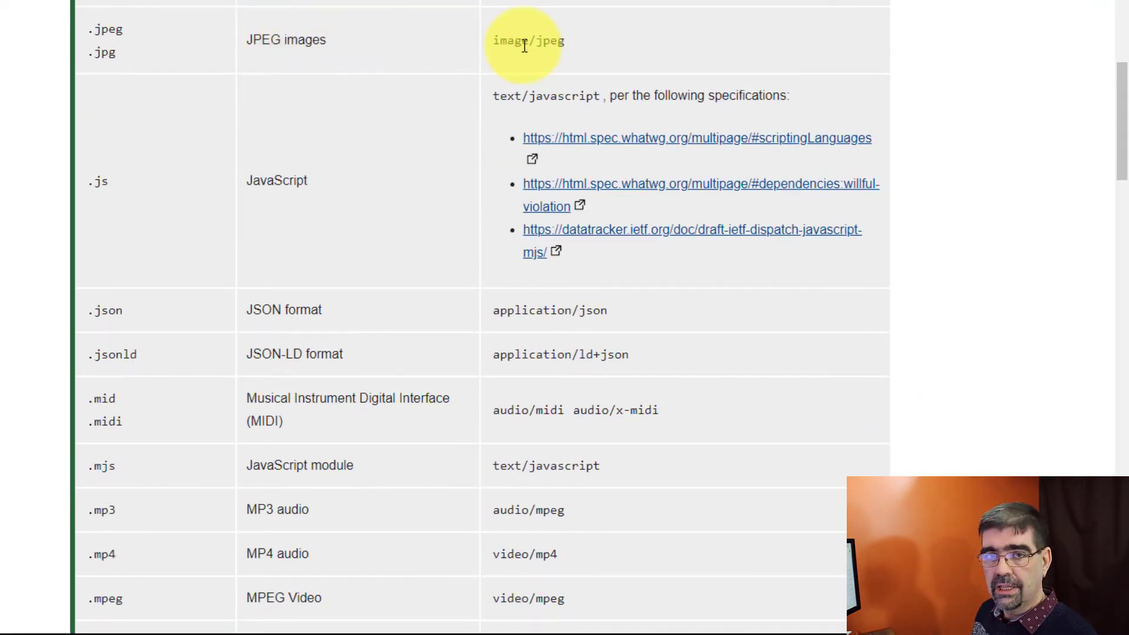
{"action": "scroll", "coordinate": [520, 34], "scroll_direction": "down", "scroll_amount": 4}
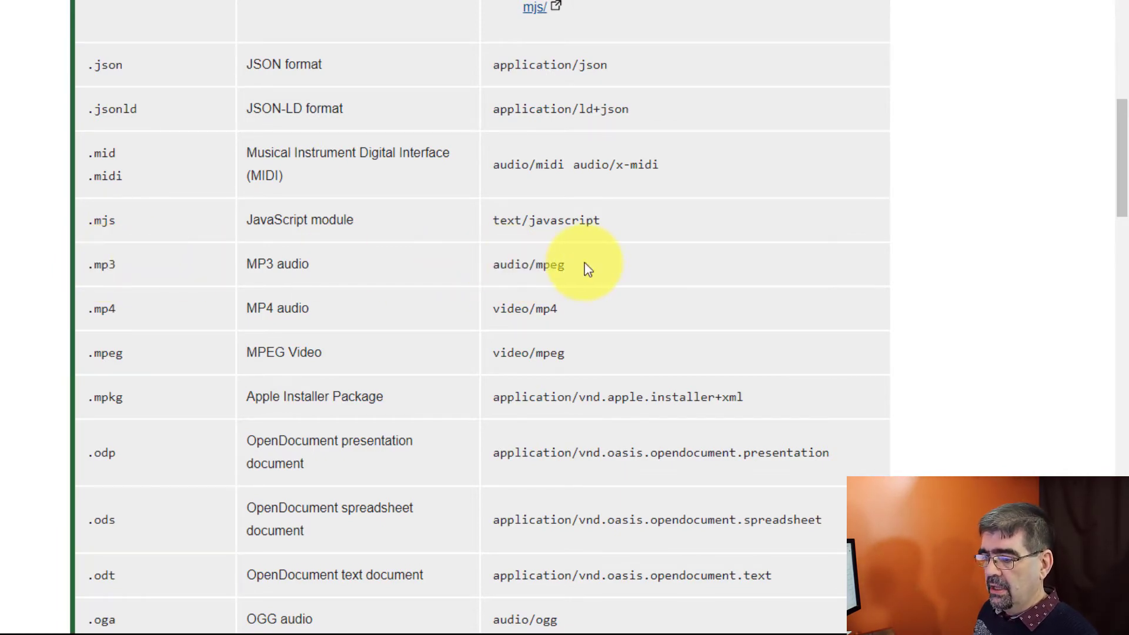
{"action": "scroll", "coordinate": [588, 269], "scroll_direction": "down", "scroll_amount": 15}
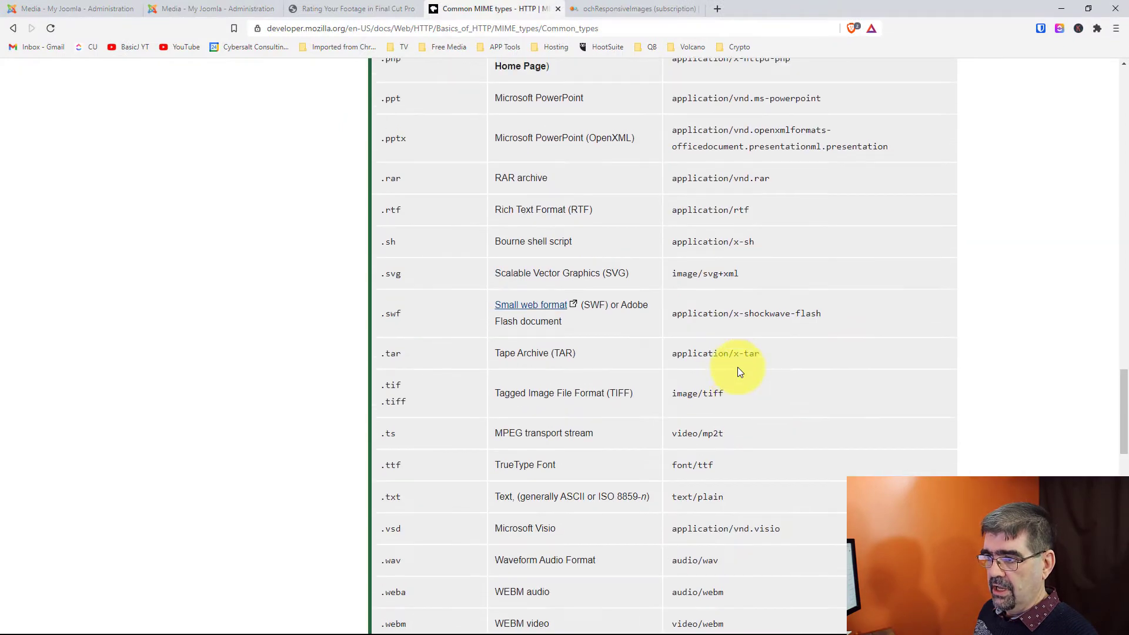
{"action": "key", "text": "Home"}
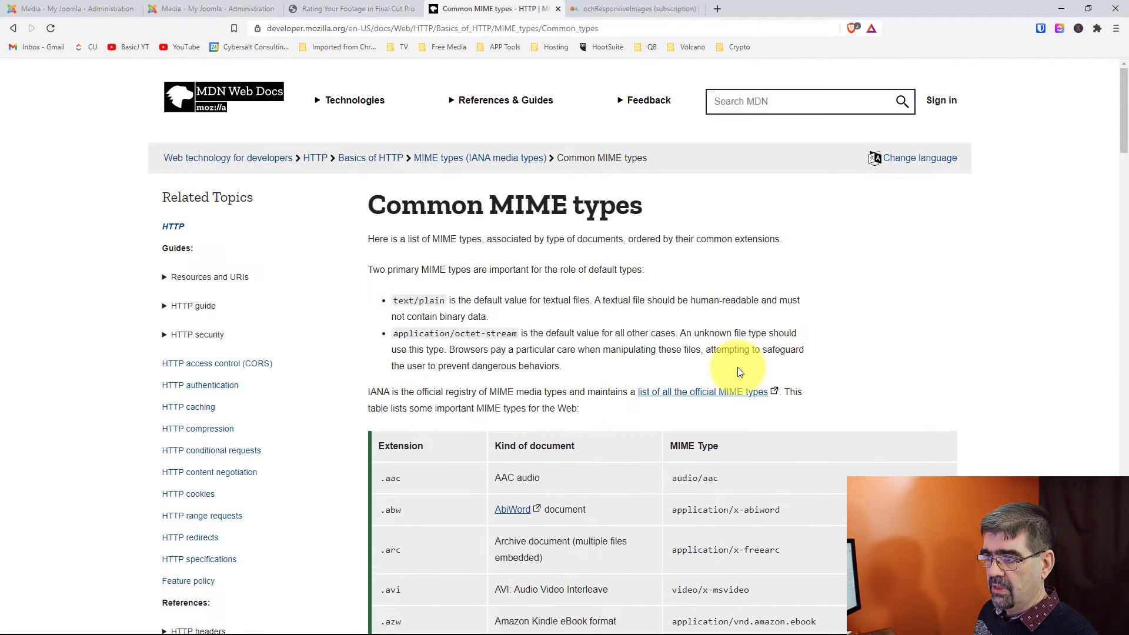
- Switch to the ochResponsiveImages product page and scroll up to its header
{"action": "left_click", "coordinate": [621, 12]}
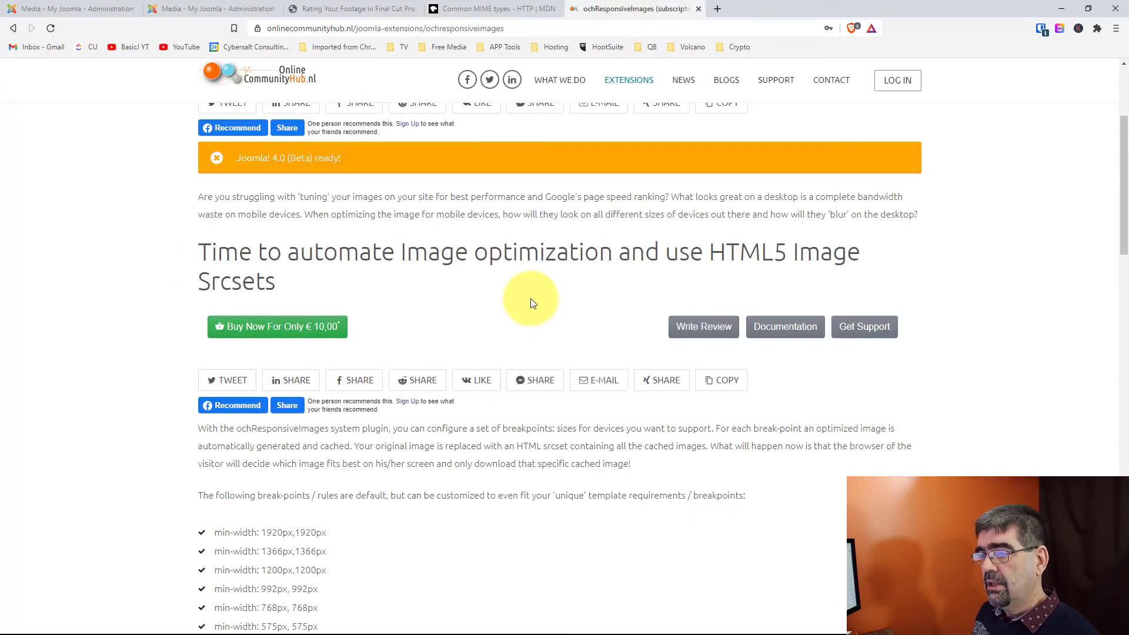
{"action": "scroll", "coordinate": [535, 301], "scroll_direction": "up", "scroll_amount": 4}
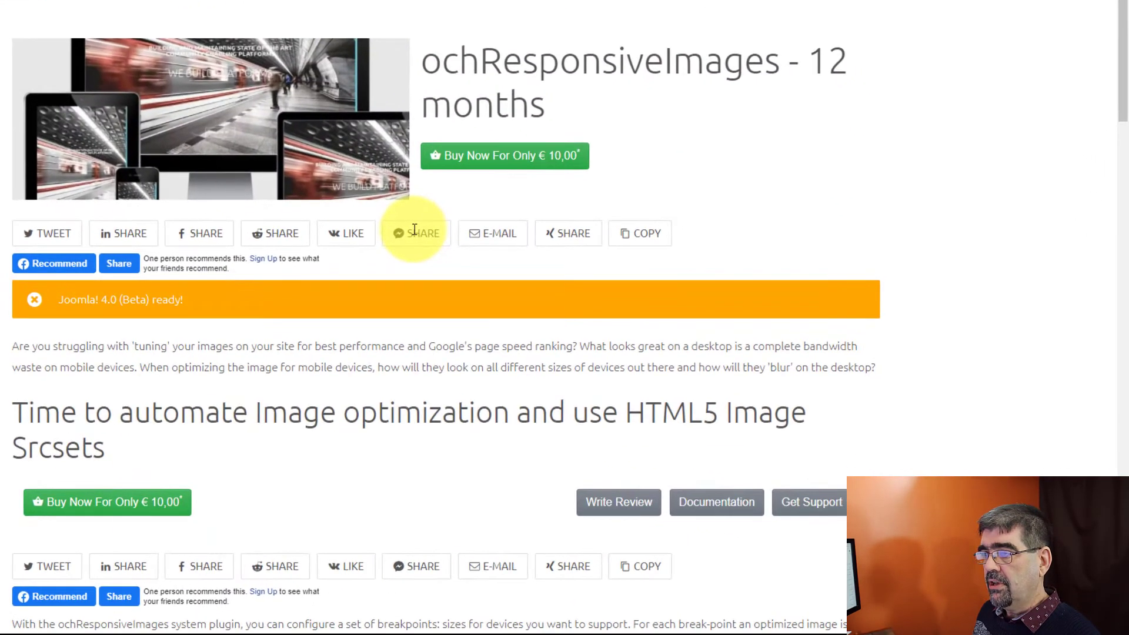